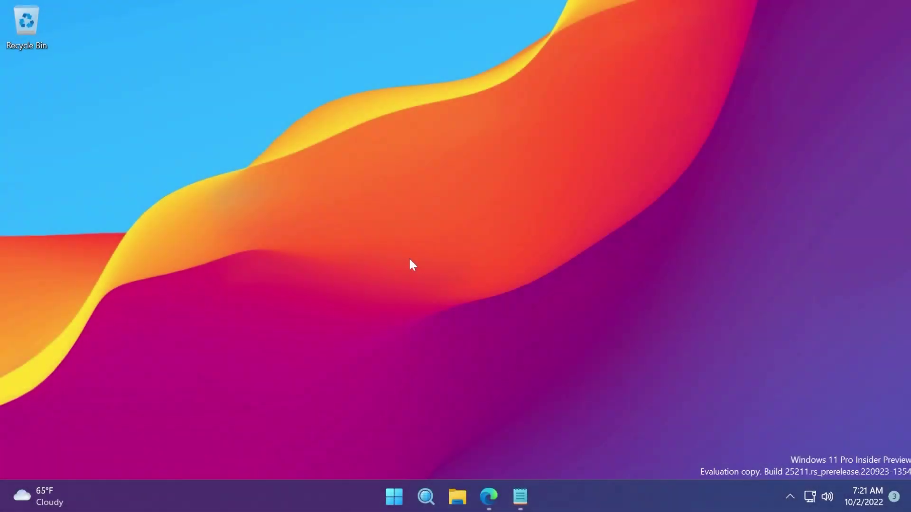
Check the taskbar context menu, then launch and close Task Manager from the Win+X power-user menu
right_click(619, 499)
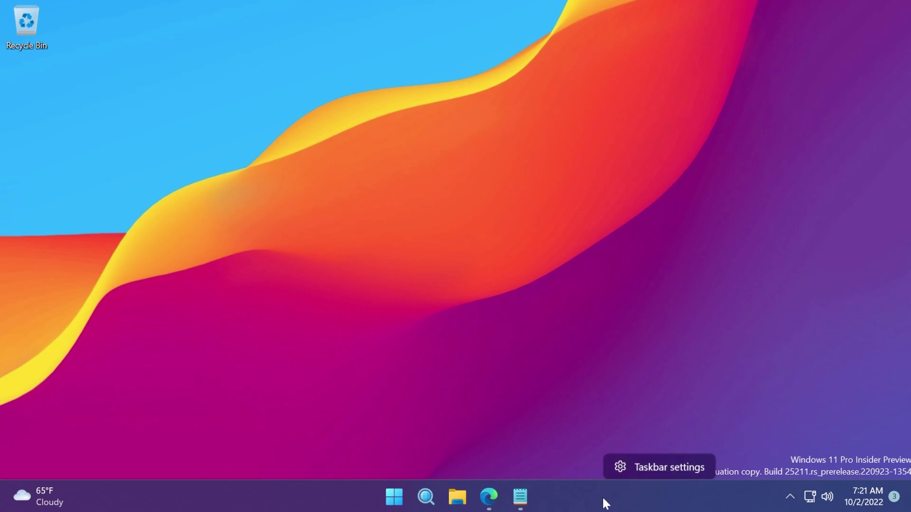
click(621, 493)
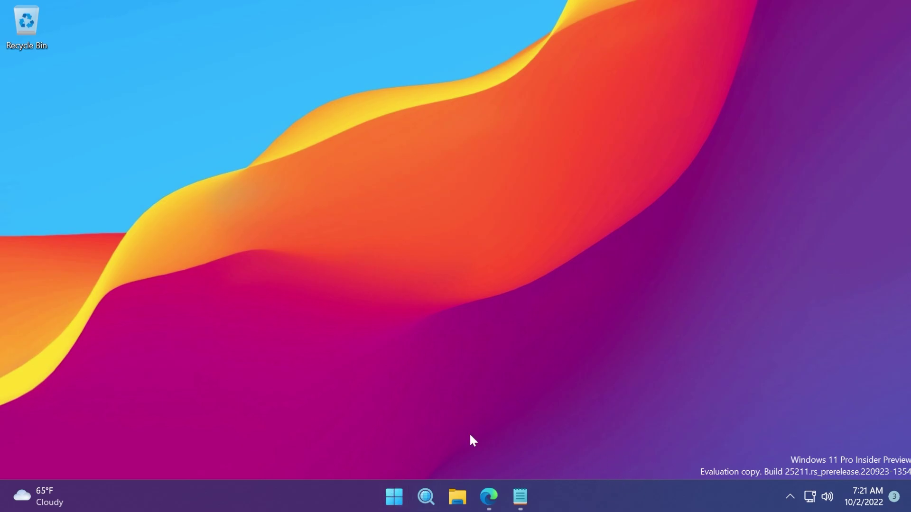
right_click(393, 498)
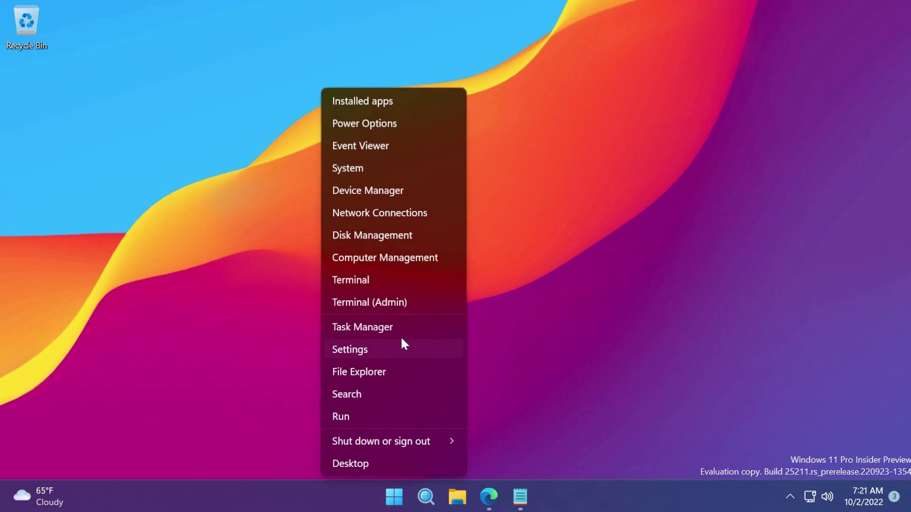
click(403, 335)
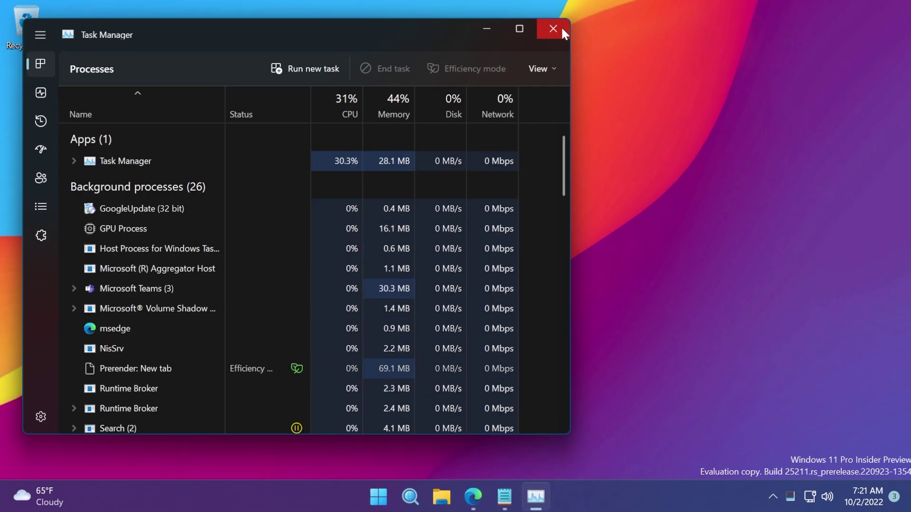
click(561, 27)
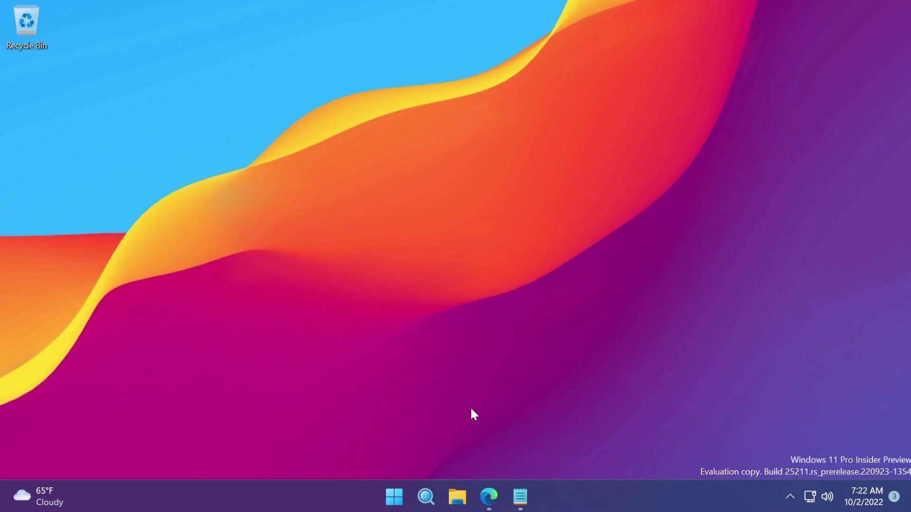
Repeatedly show and dismiss the taskbar context menu, confirming it lacks a Task Manager entry
right_click(637, 491)
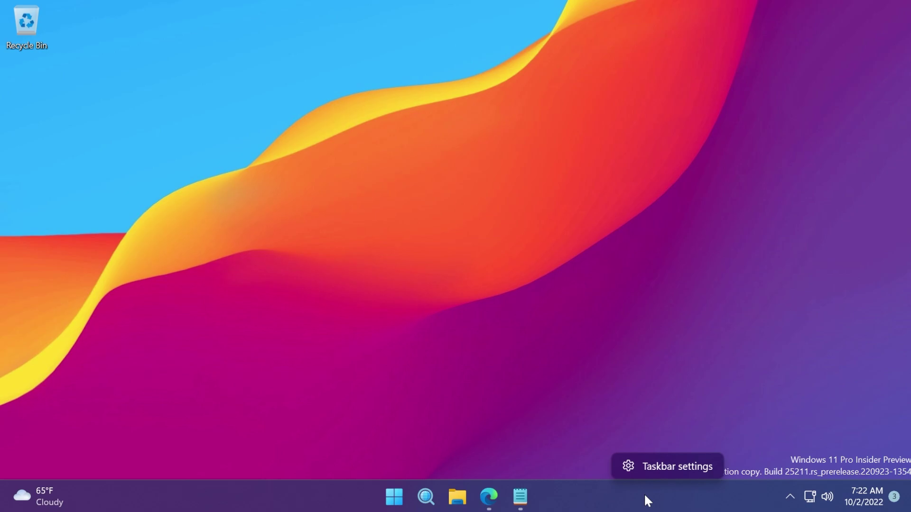
click(465, 438)
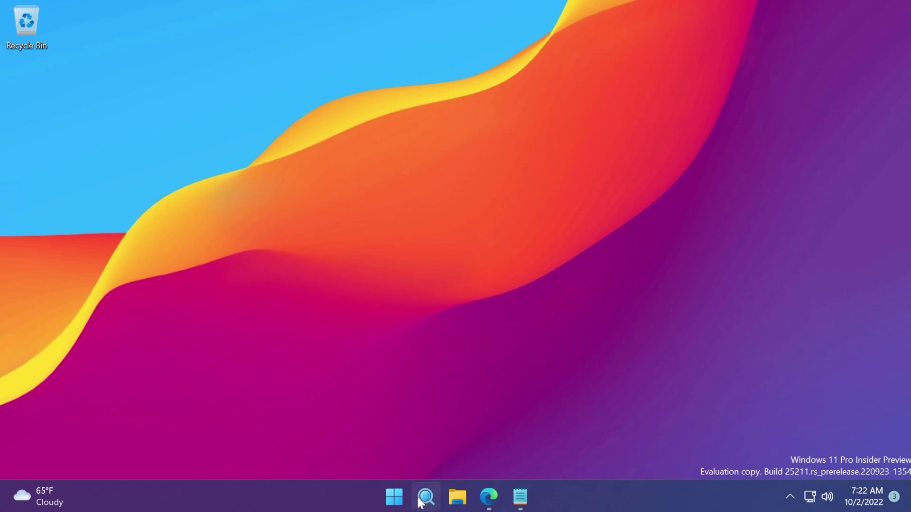
right_click(614, 499)
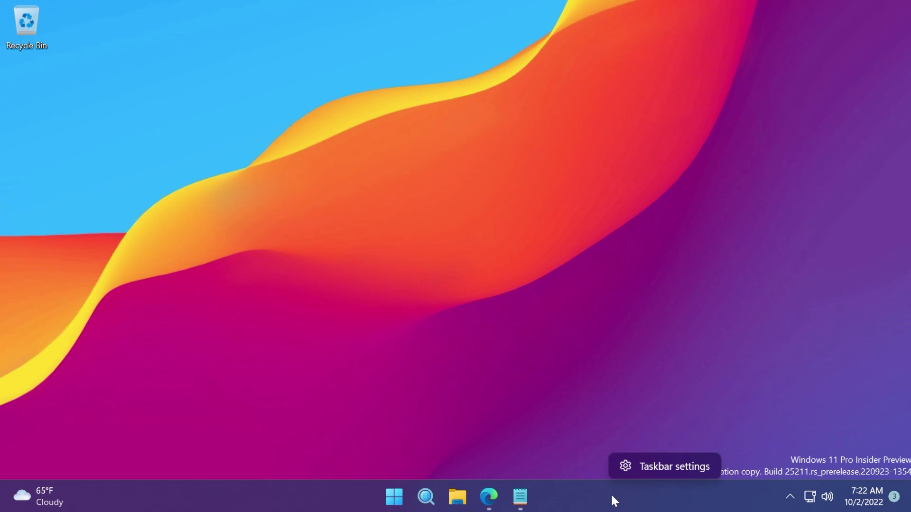
click(564, 459)
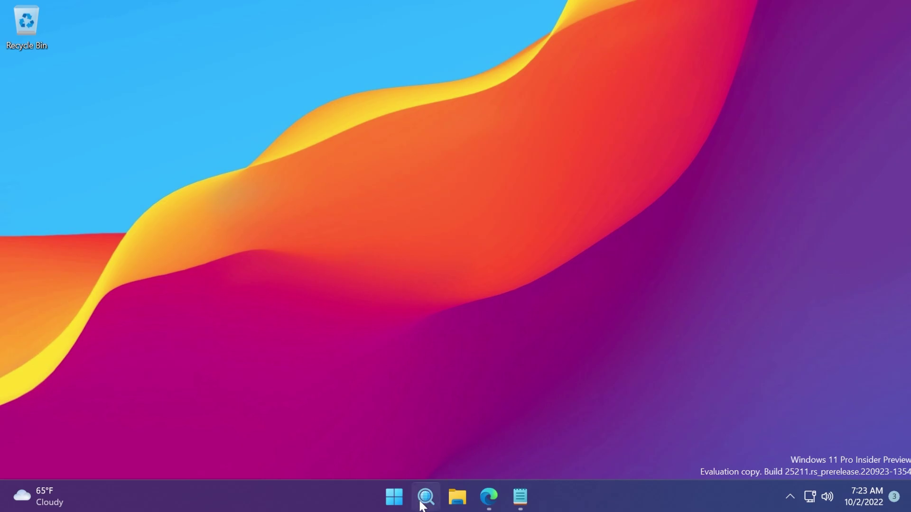
right_click(629, 498)
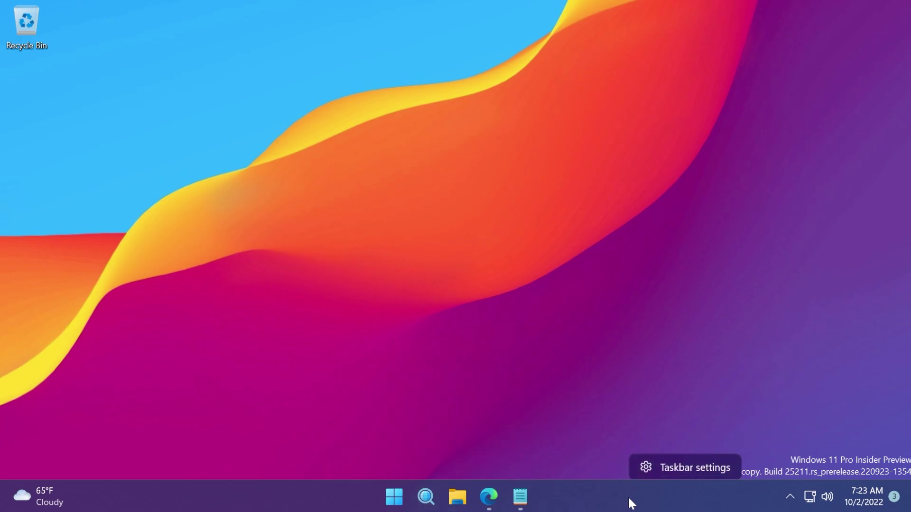
click(660, 465)
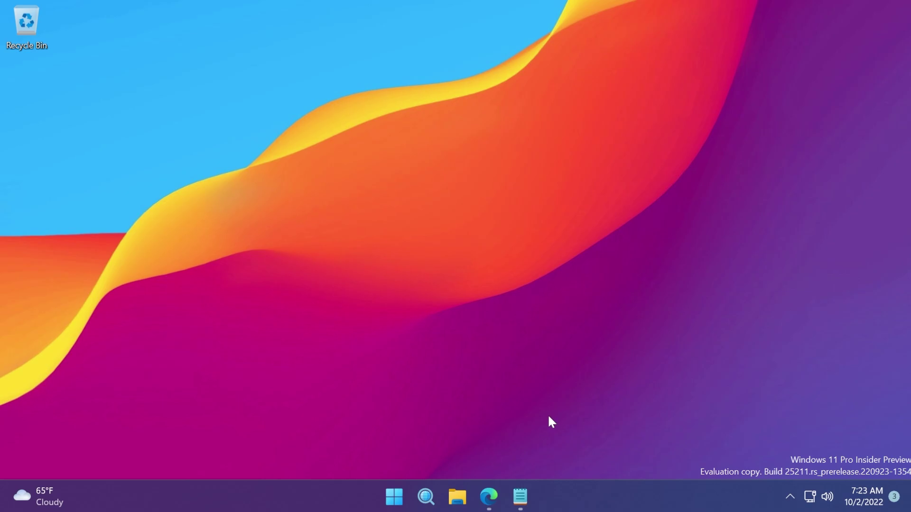
right_click(615, 490)
click(617, 478)
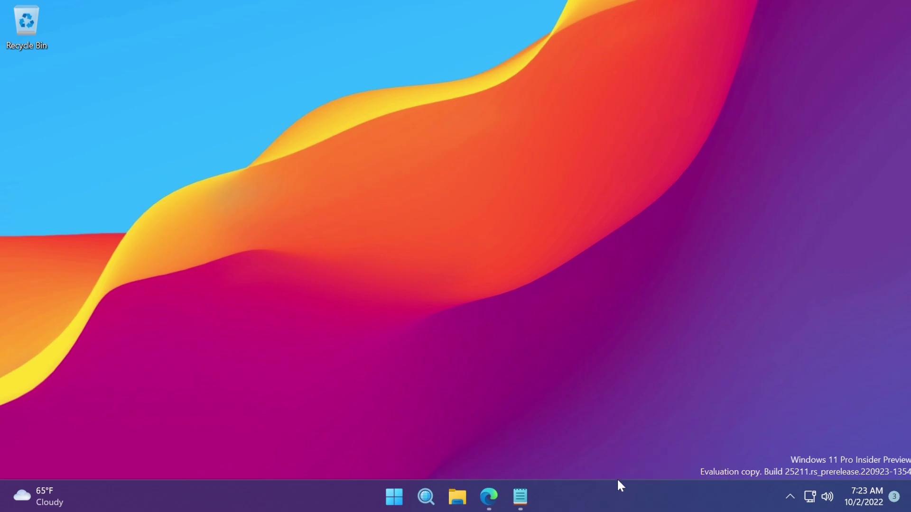
Review the vivetool disable command in Notepad, then start downloading ViVeTool-v0.3.1.zip from the GitHub releases page
click(520, 496)
drag(783, 132, 583, 132)
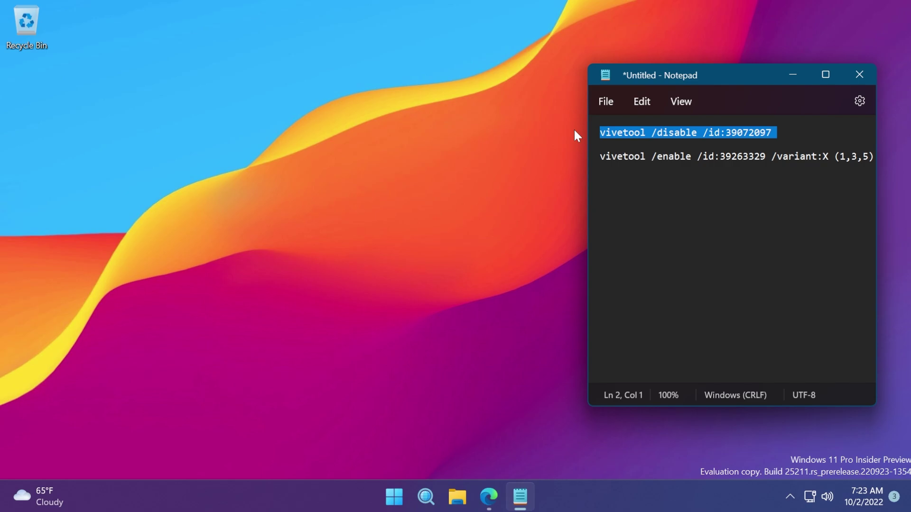
click(779, 132)
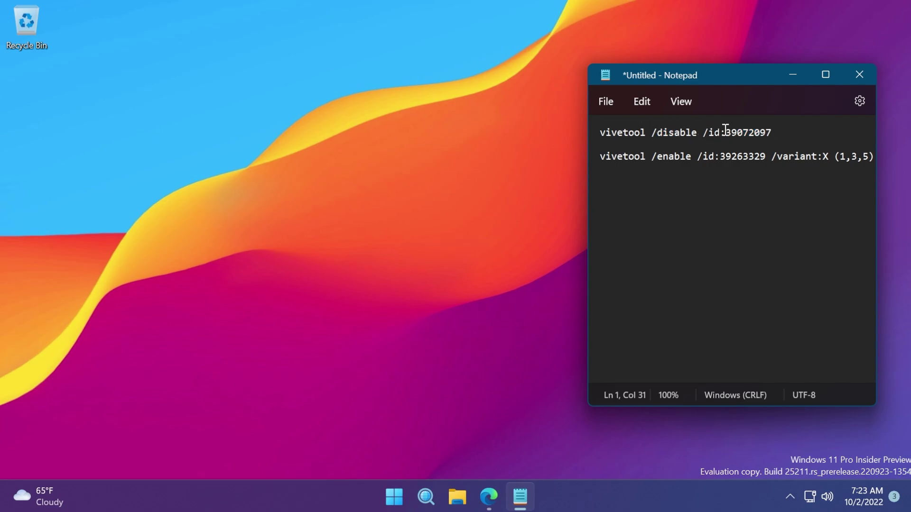
key(super+Down)
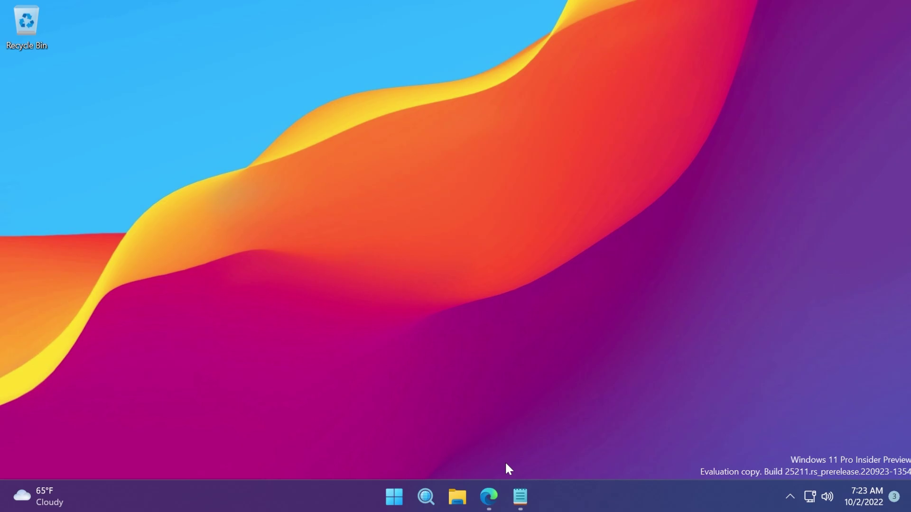
click(490, 497)
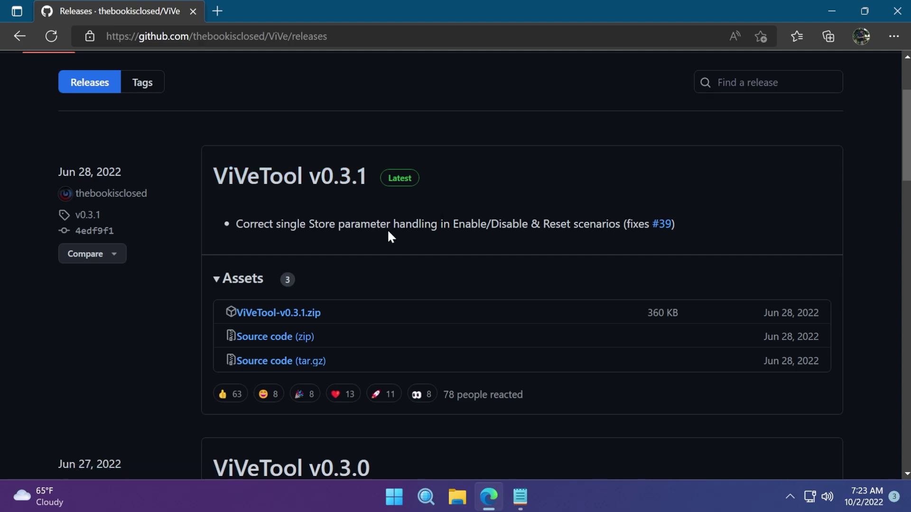
click(284, 313)
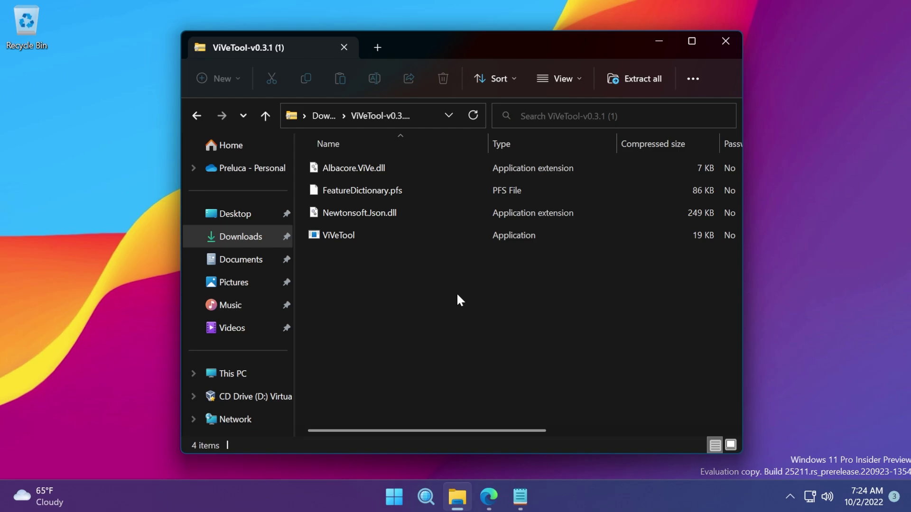
Start Extract all and set the destination folder to C:\Windows\System32
click(634, 79)
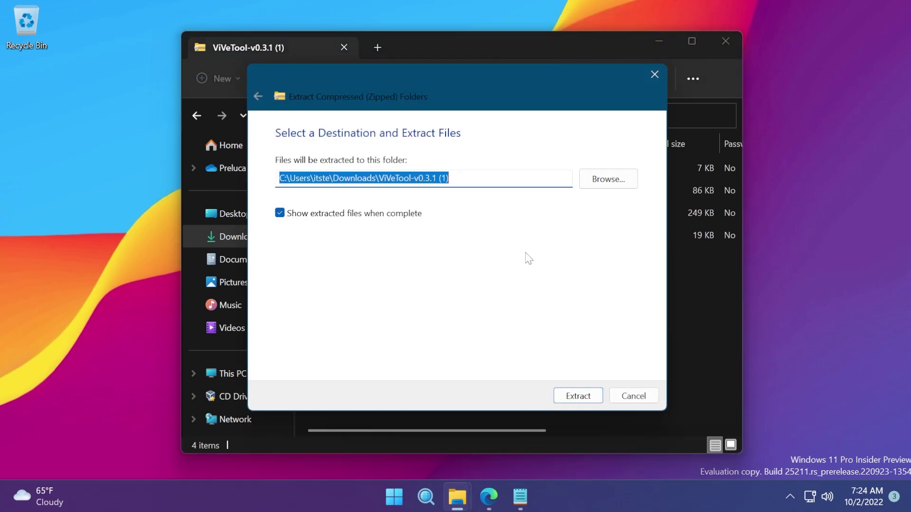
click(625, 184)
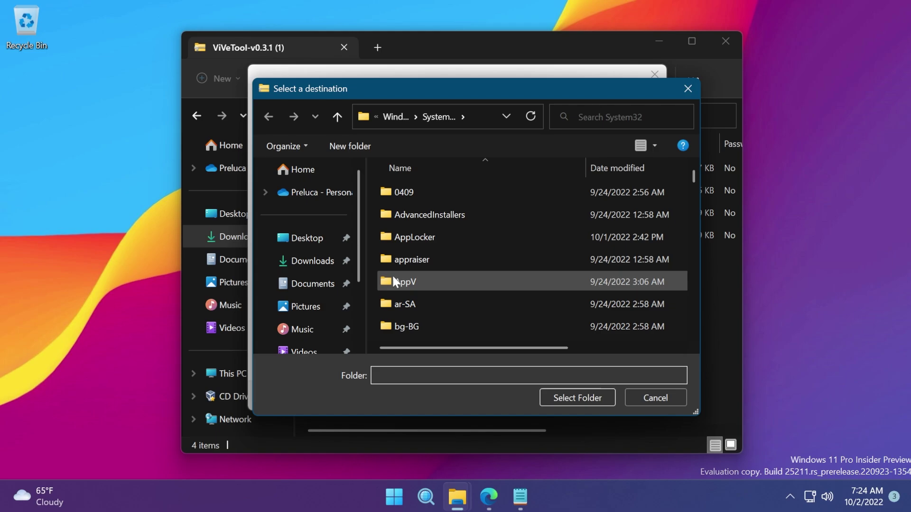
click(305, 307)
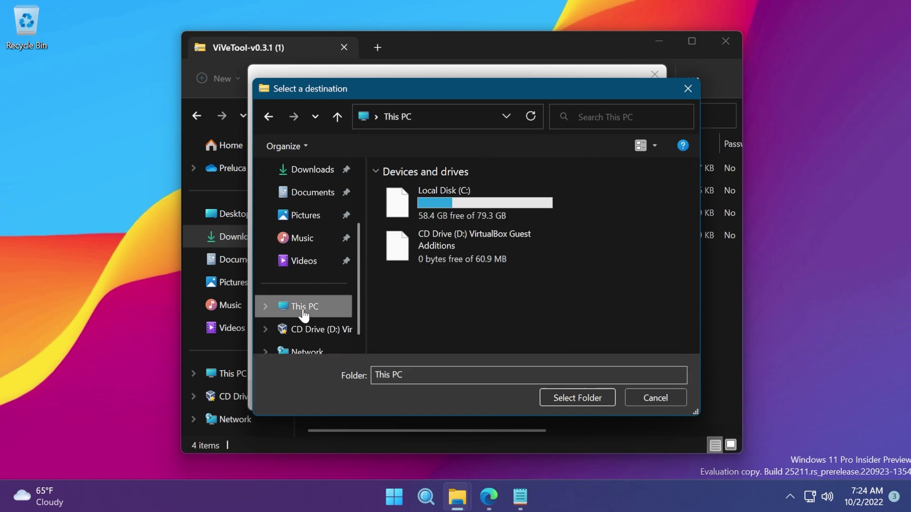
click(460, 199)
double_click(461, 197)
double_click(451, 266)
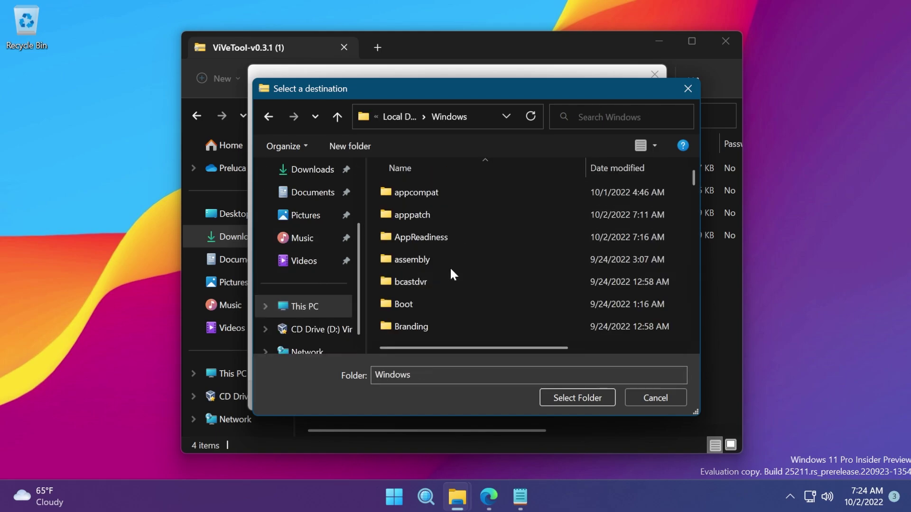
scroll(463, 262, down, 5)
scroll(464, 262, down, 5)
scroll(463, 262, down, 5)
double_click(450, 307)
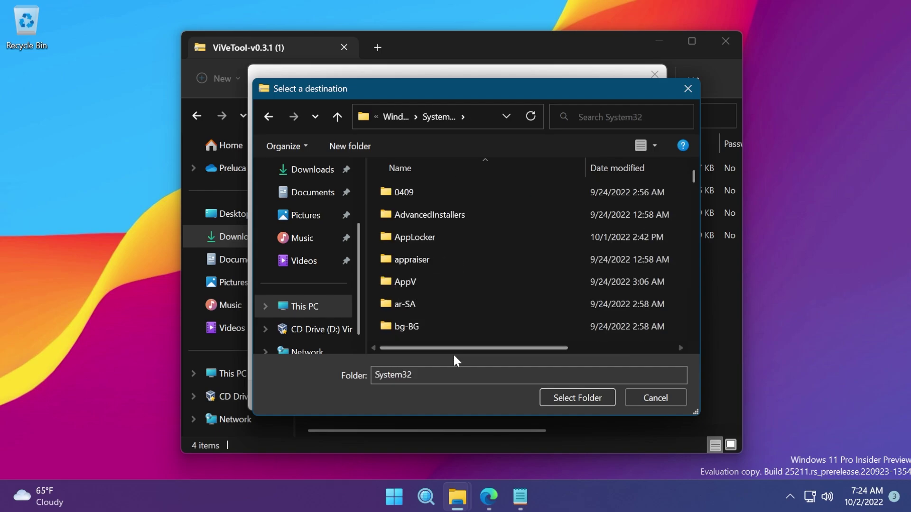
click(577, 398)
Extract the ViVeTool files, replacing existing ones and granting administrator permission for each
click(578, 396)
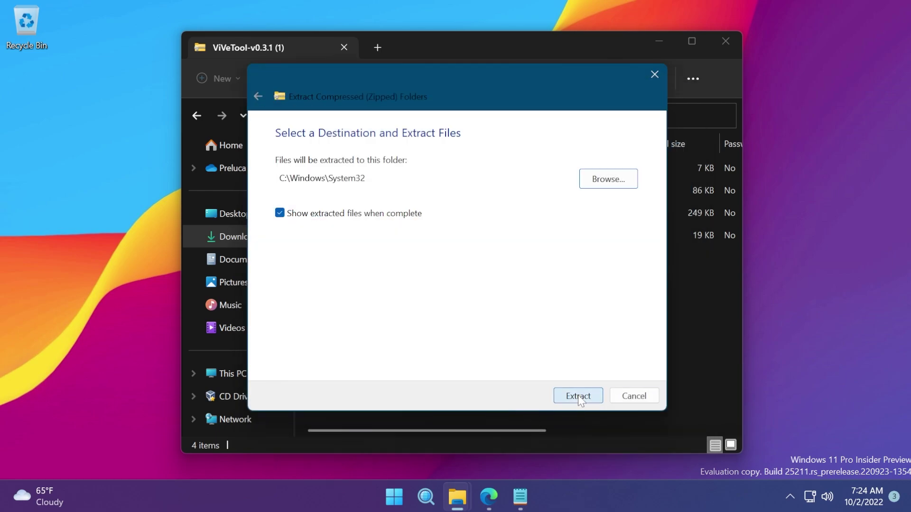
click(254, 202)
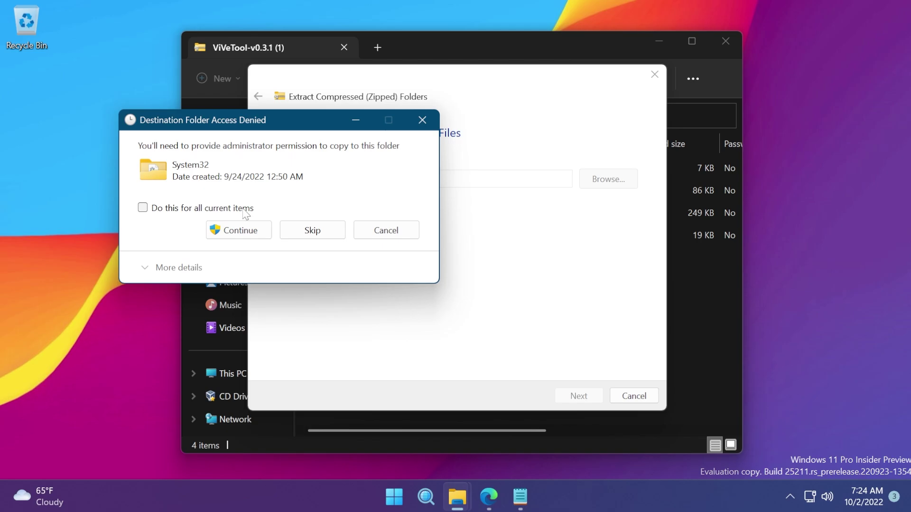
click(238, 231)
click(240, 230)
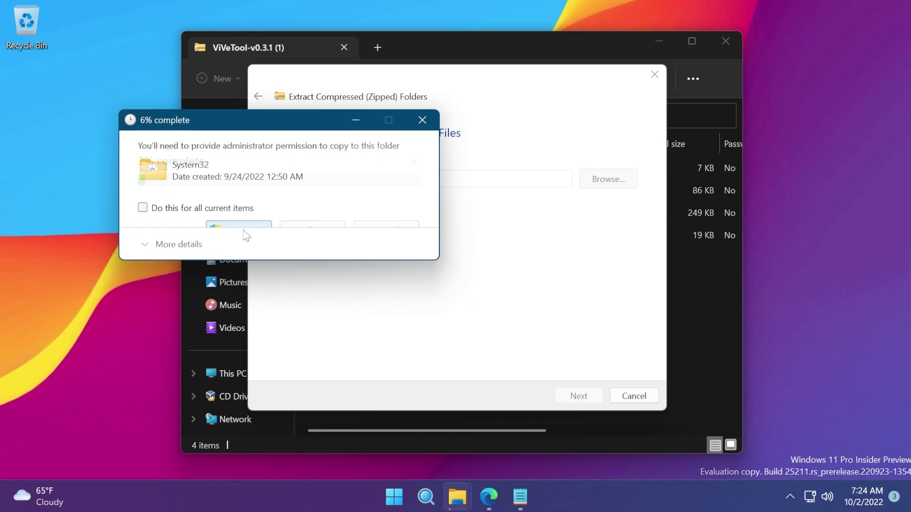
click(240, 230)
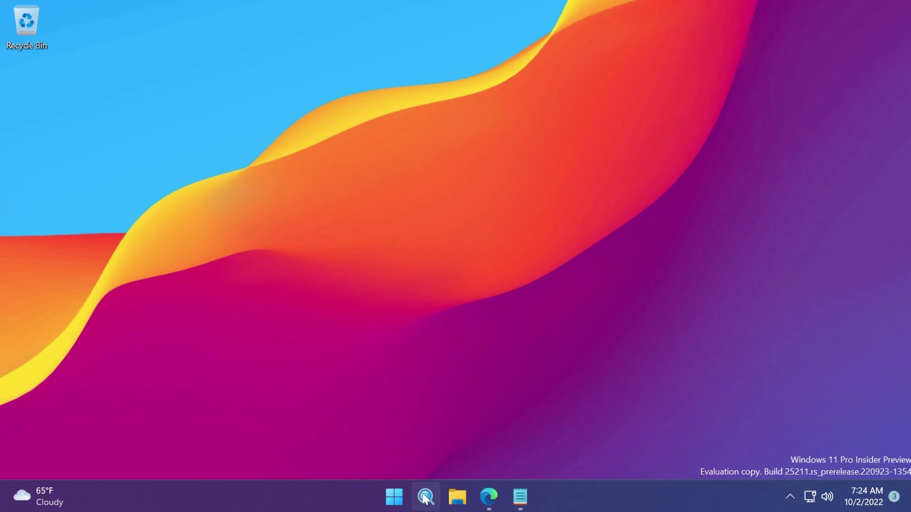
Launch an administrator Command Prompt from search and reposition it toward the top-left
click(425, 497)
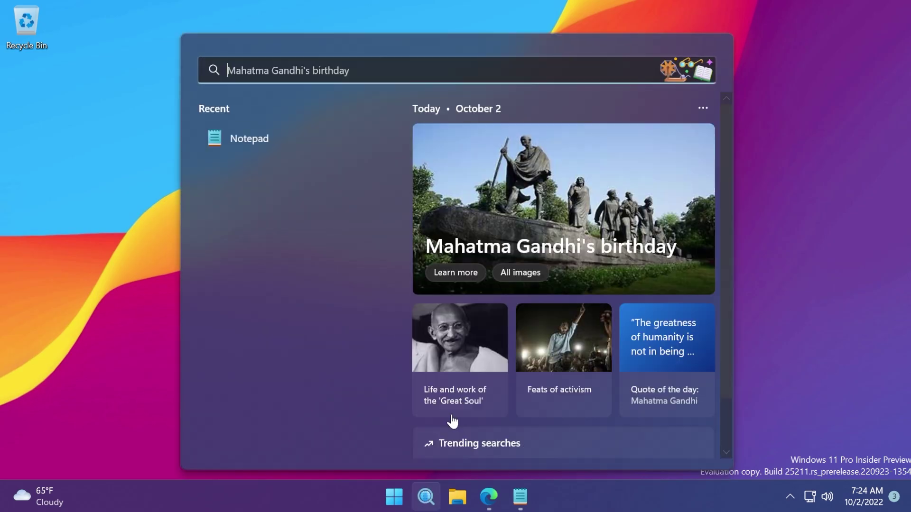
text(cmd)
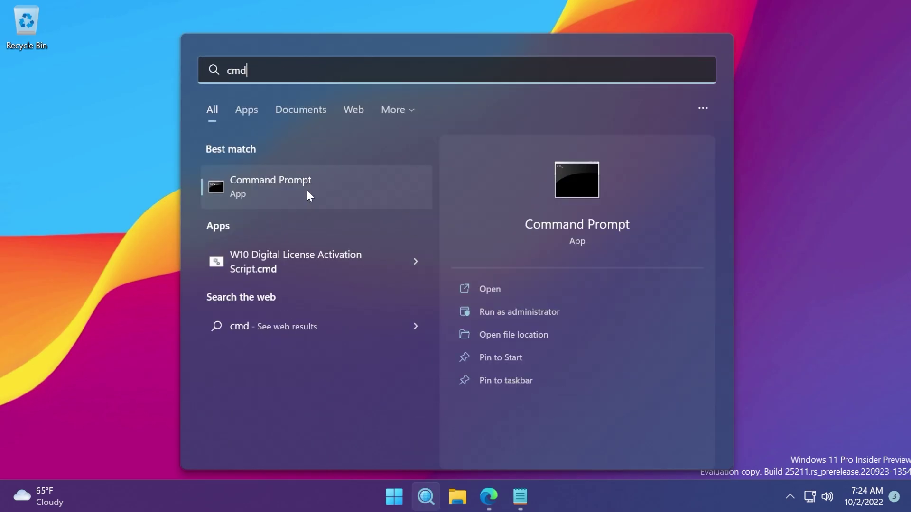
click(505, 305)
click(384, 360)
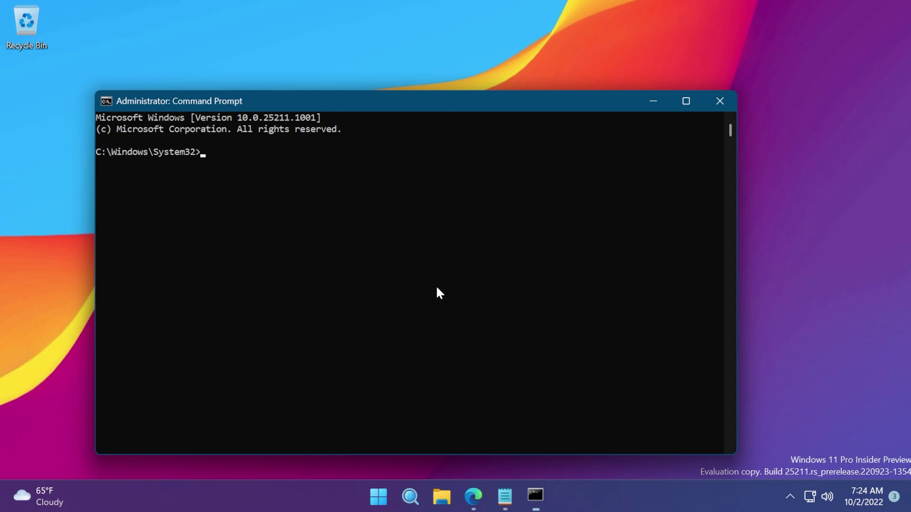
drag(372, 98, 320, 67)
drag(746, 247, 541, 247)
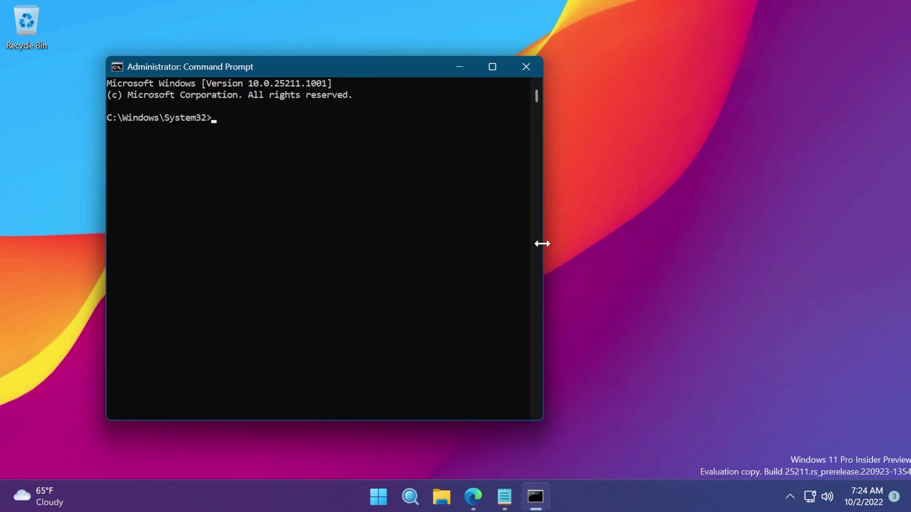
Run vivetool /disable /id:39072097 from Notepad successfully, then close the prompt and hide Notepad
click(505, 497)
drag(771, 133, 552, 132)
key(ctrl+c)
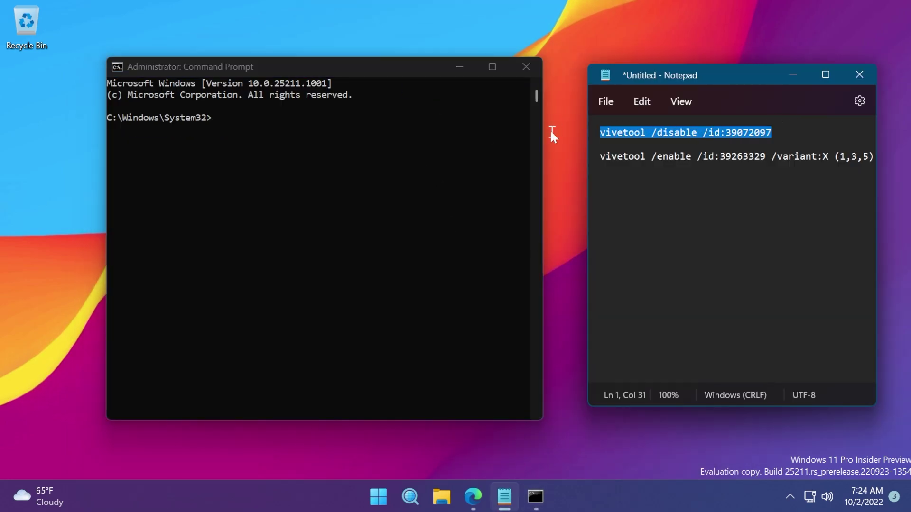
click(281, 160)
key(ctrl+v)
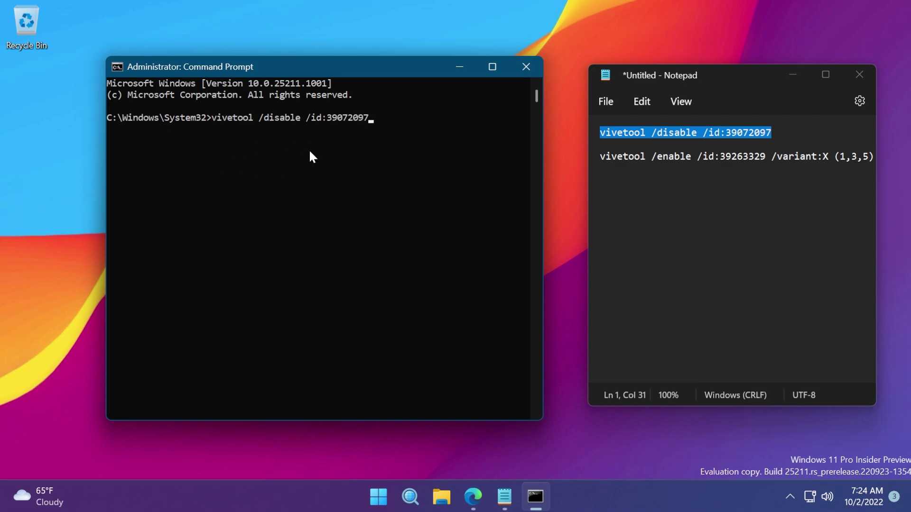
key(Return)
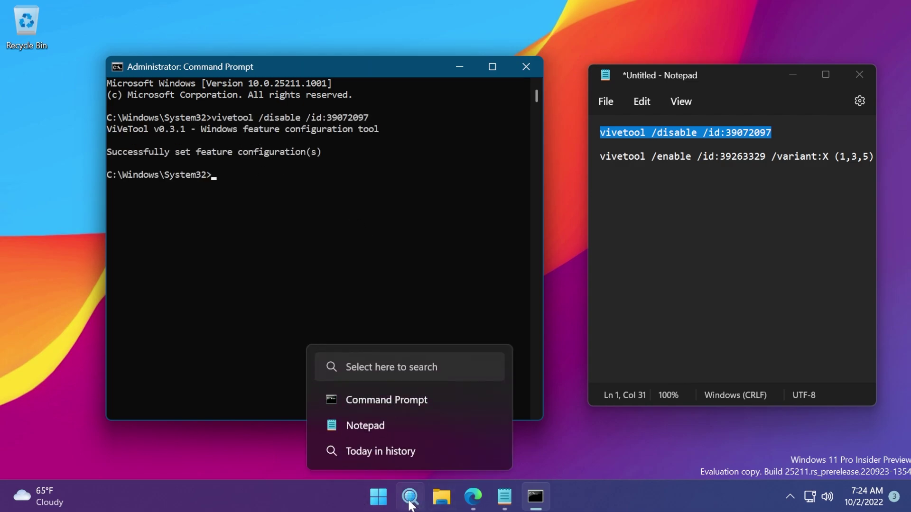
click(526, 67)
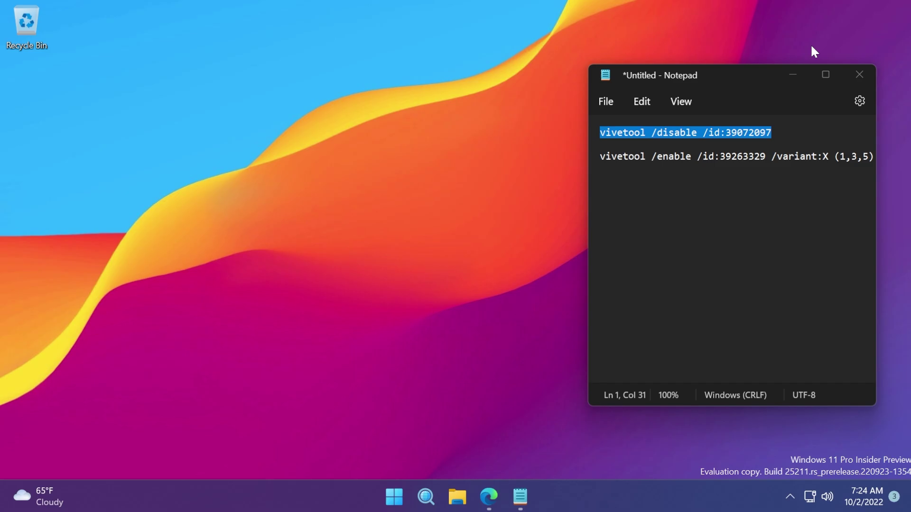
click(788, 76)
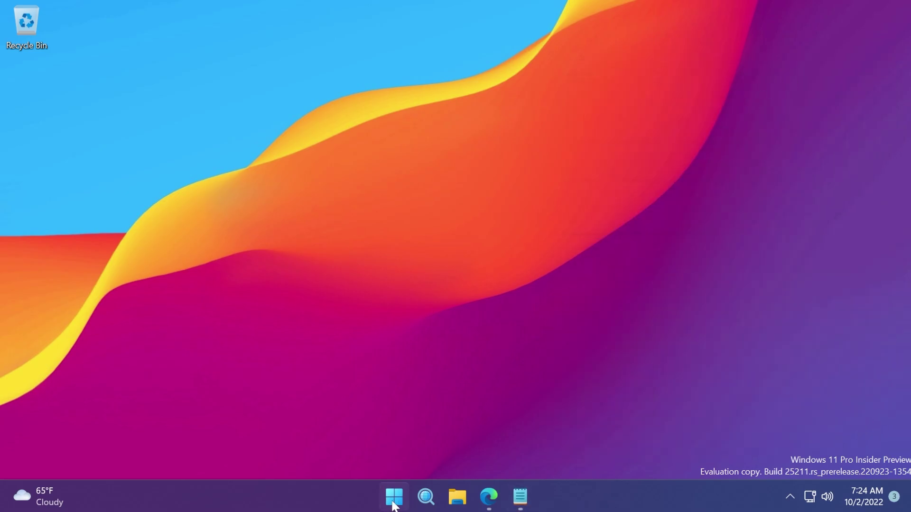
Restart the Windows Explorer process from Task Manager opened via the Win+X menu
right_click(393, 500)
click(384, 328)
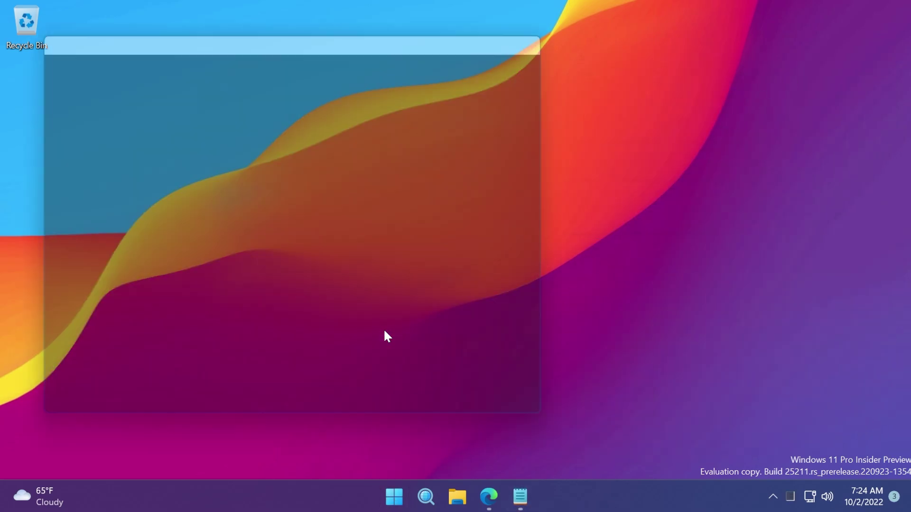
drag(561, 172, 558, 413)
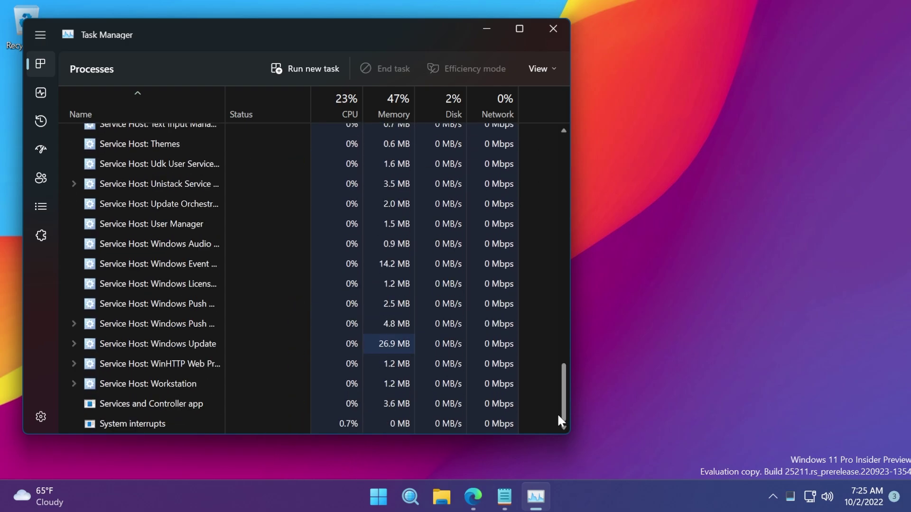
click(149, 346)
click(378, 68)
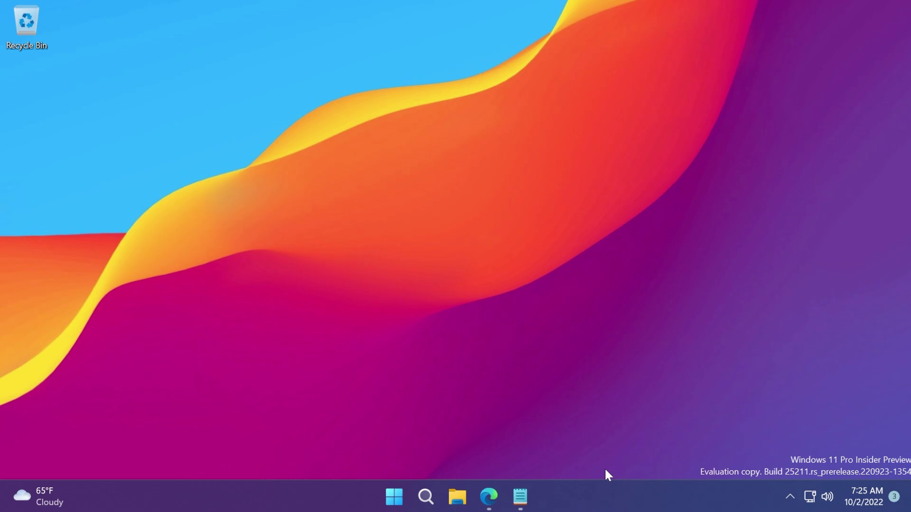
Launch Task Manager from the taskbar's own right-click menu, close it, and recheck the menu
right_click(615, 493)
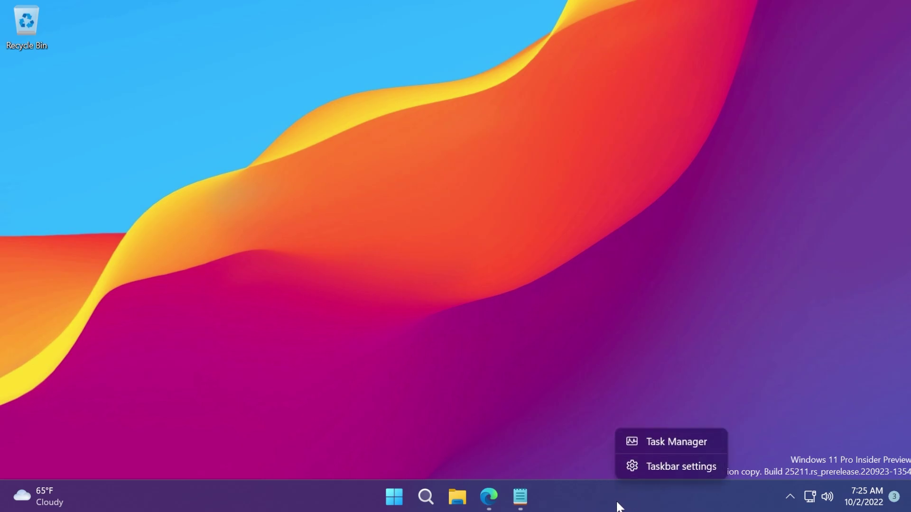
click(657, 441)
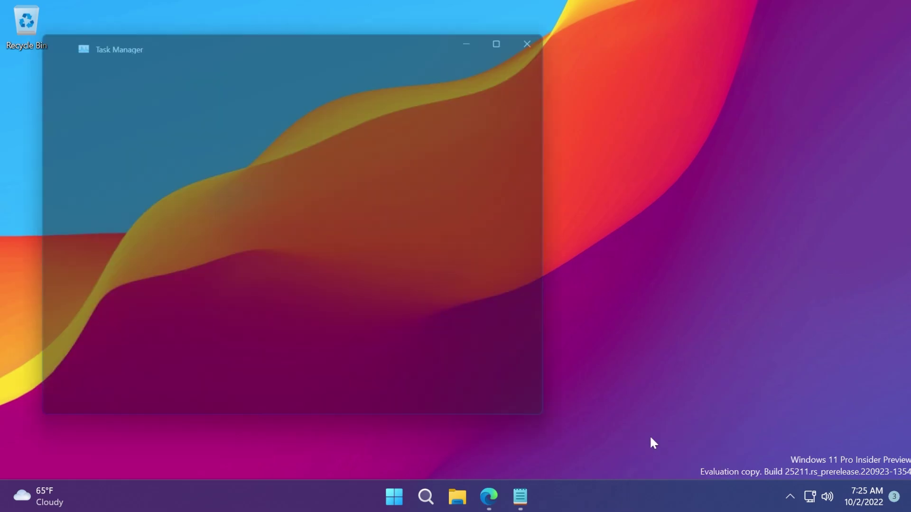
drag(294, 37, 413, 40)
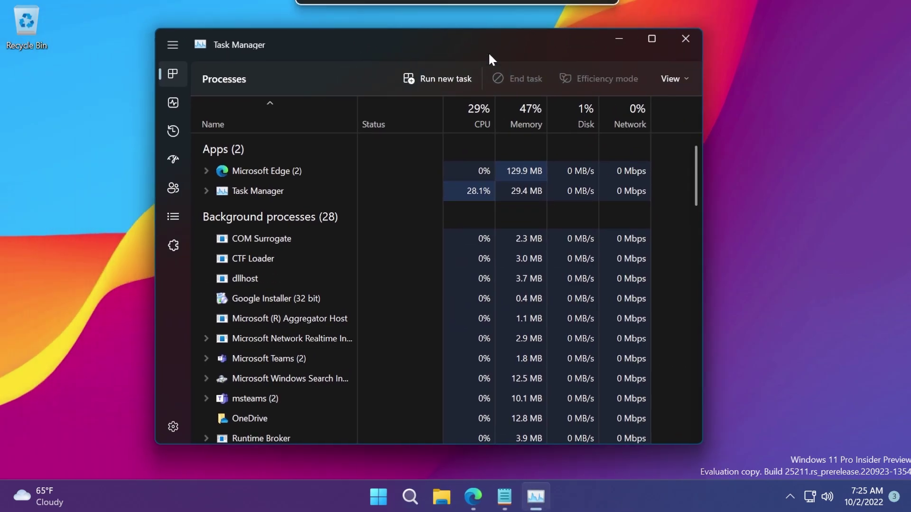
click(687, 39)
right_click(618, 488)
click(499, 383)
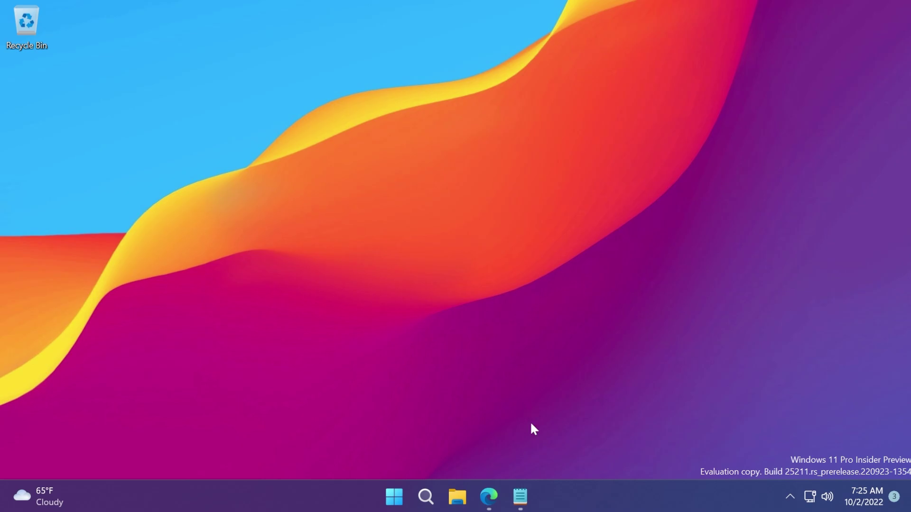
Highlight feature ID 39263329 and variant options 1,3,5 in Notepad, then hide it and bring up Windows Search
click(521, 497)
click(726, 178)
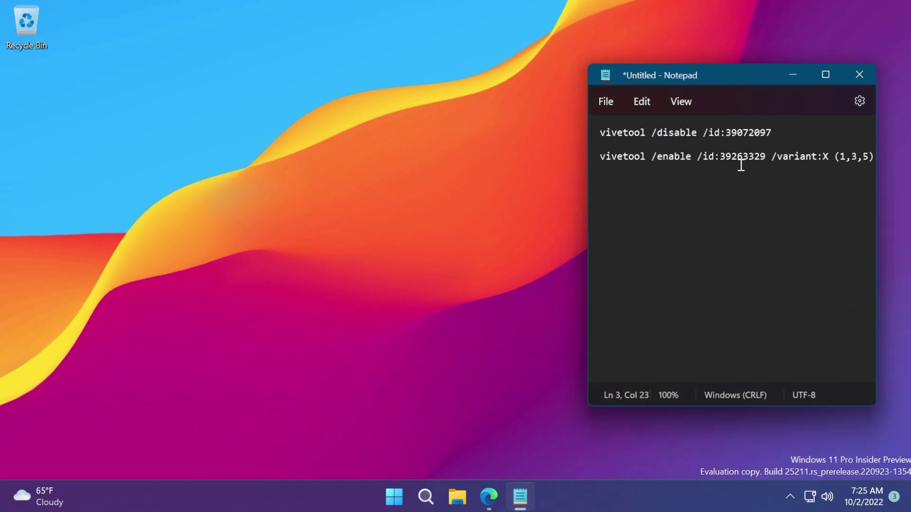
double_click(744, 156)
click(841, 157)
drag(839, 157, 870, 157)
click(846, 158)
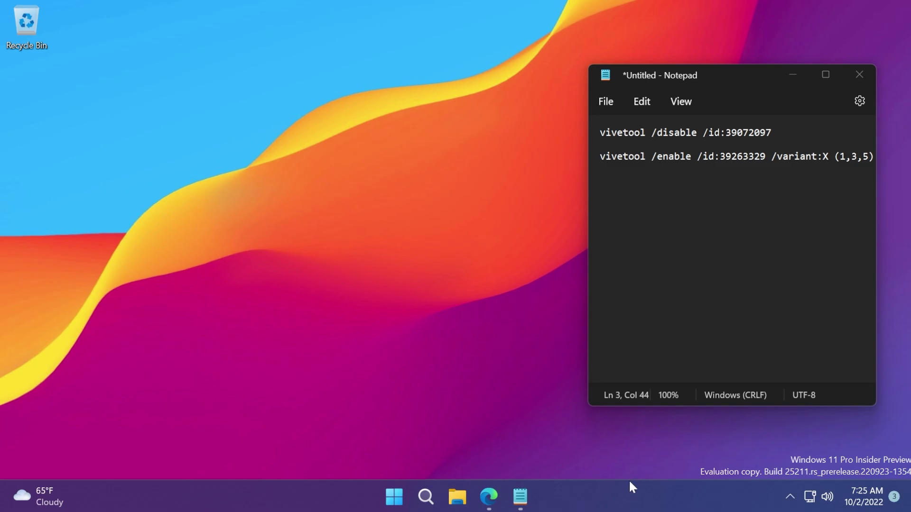
click(793, 74)
click(425, 496)
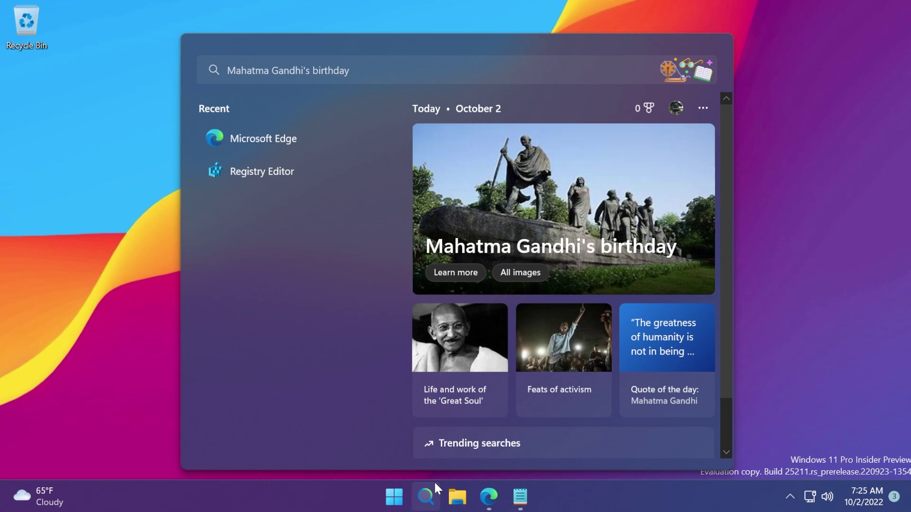
Launch Command Prompt as administrator from the cmd search result and narrow its window
click(271, 70)
text(cmd)
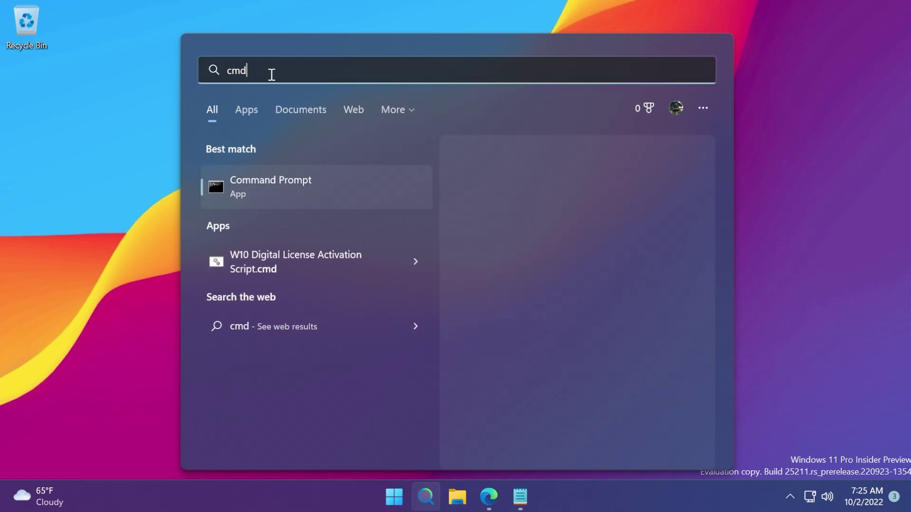
key(ctrl+shift+Return)
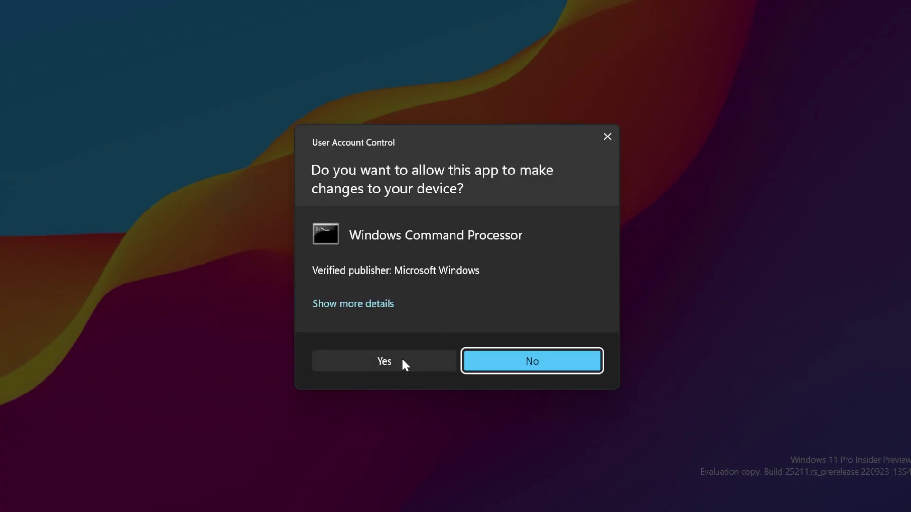
click(402, 357)
drag(752, 258, 553, 258)
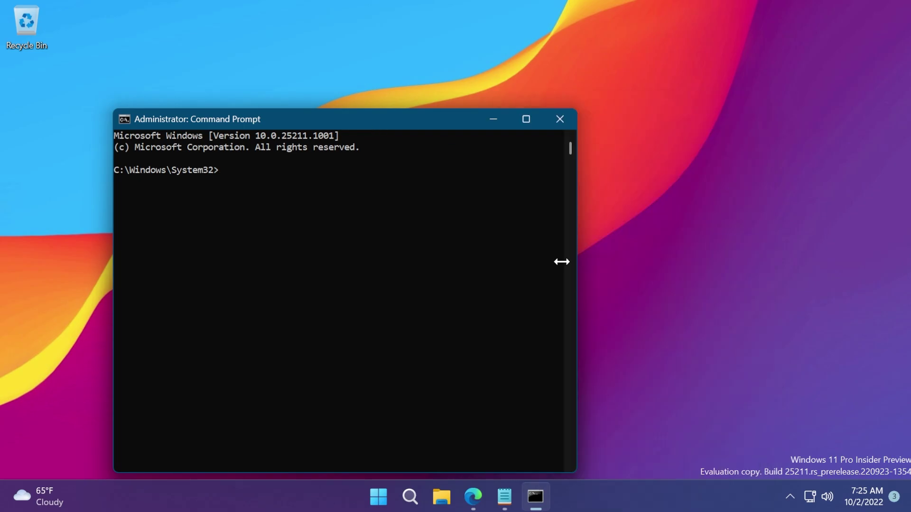
Run vivetool /enable /id:39263329 /variant:3, copied from Notepad with X replaced by 3
key(alt+Tab)
drag(828, 157, 602, 157)
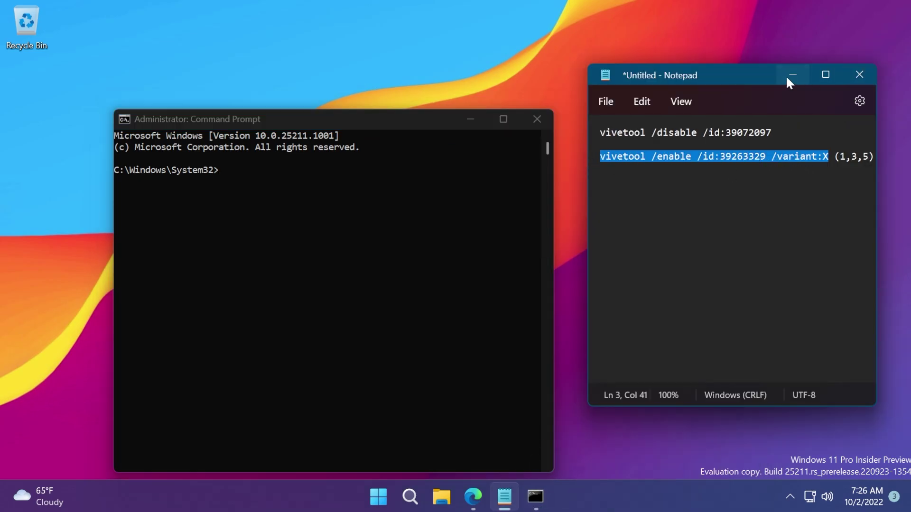
key(ctrl+c)
click(792, 74)
click(339, 206)
key(ctrl+v)
key(BackSpace)
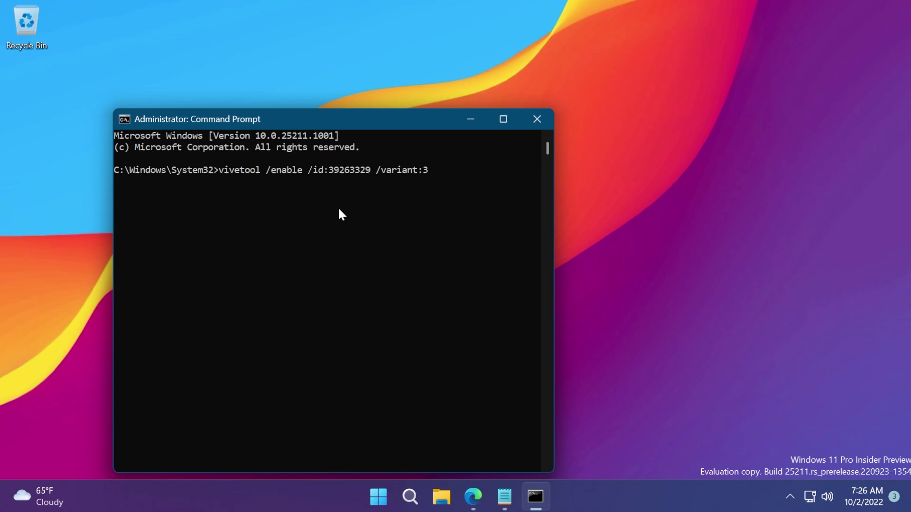
key(Return)
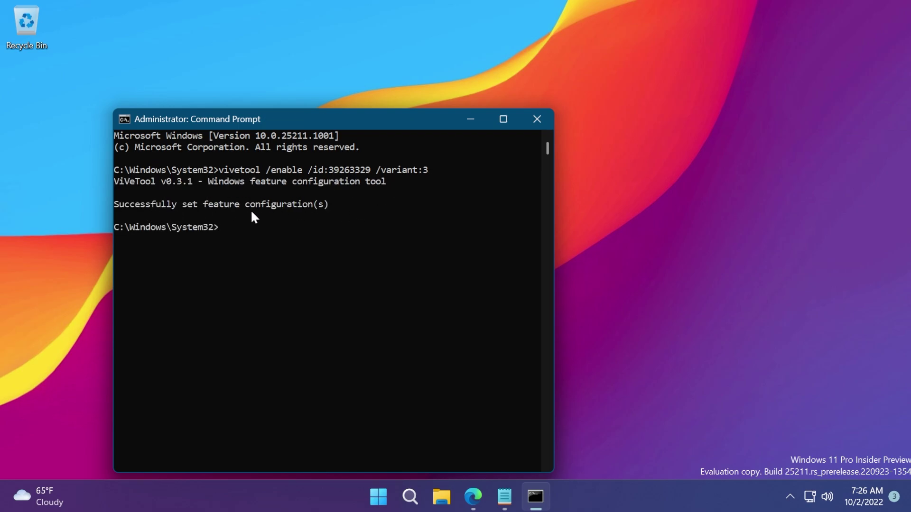
Close the prompt and restart Windows Explorer via Task Manager launched from the taskbar menu
click(538, 118)
right_click(598, 487)
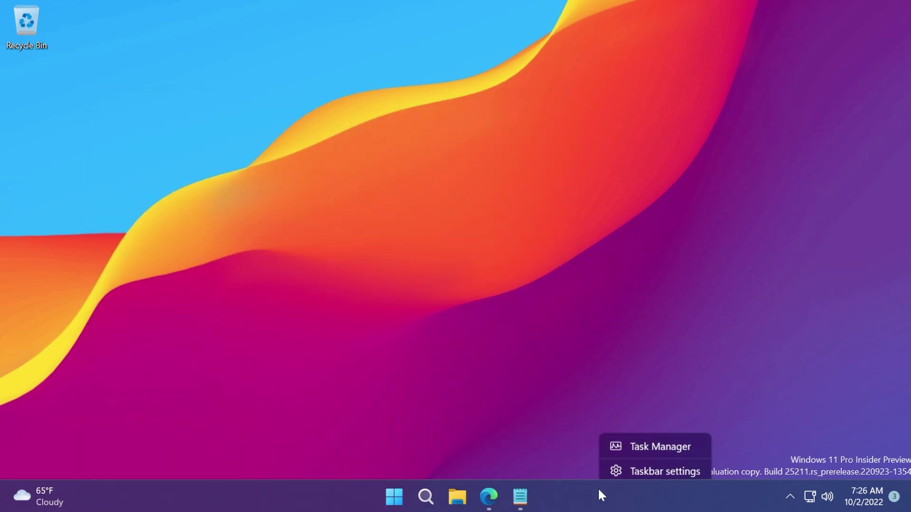
click(649, 442)
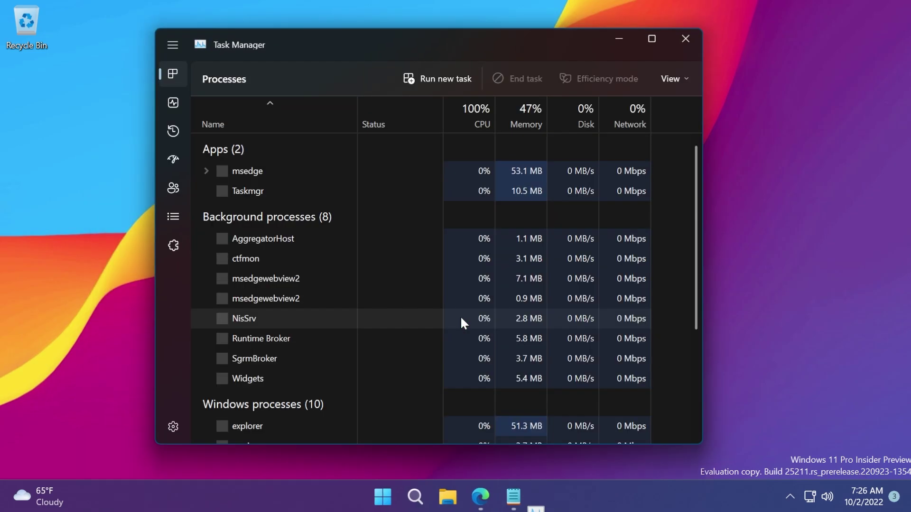
drag(697, 196, 698, 428)
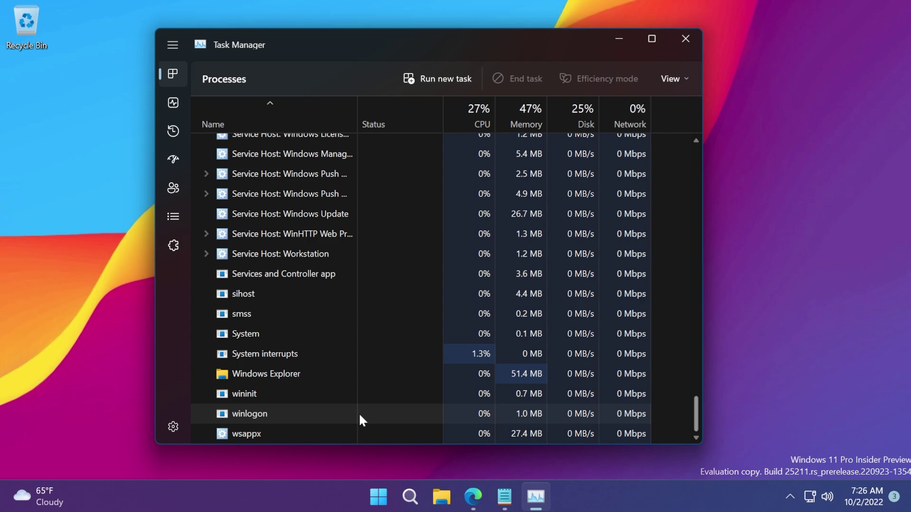
click(359, 373)
click(516, 78)
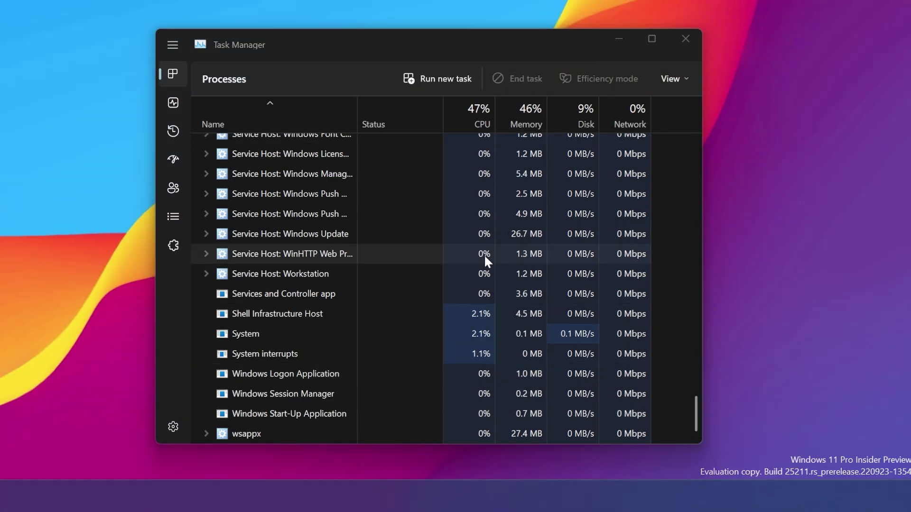
click(686, 39)
mouse_move(425, 497)
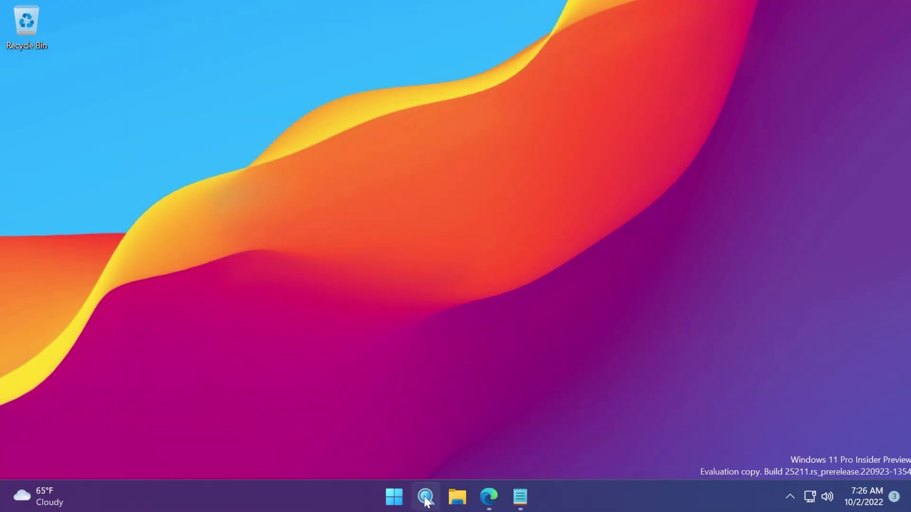
Confirm the taskbar menu still offers Task Manager after the restart, then restore Notepad
right_click(626, 502)
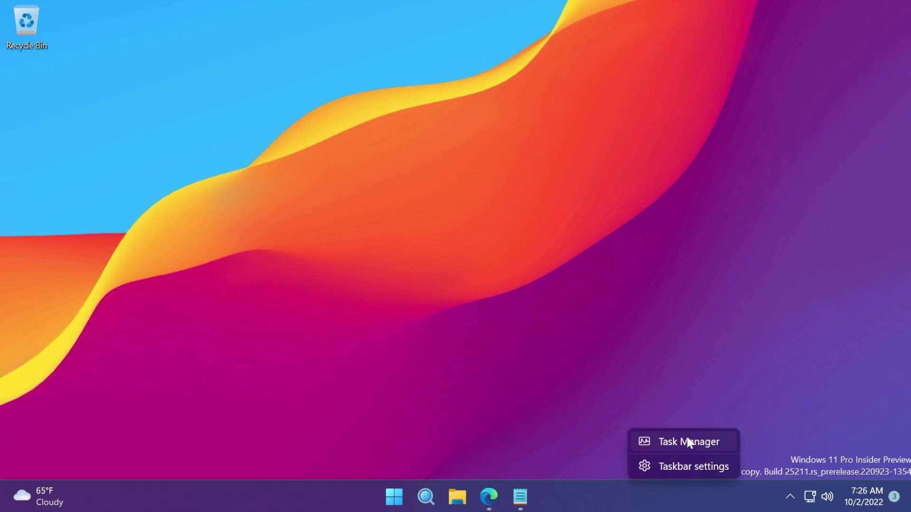
click(607, 447)
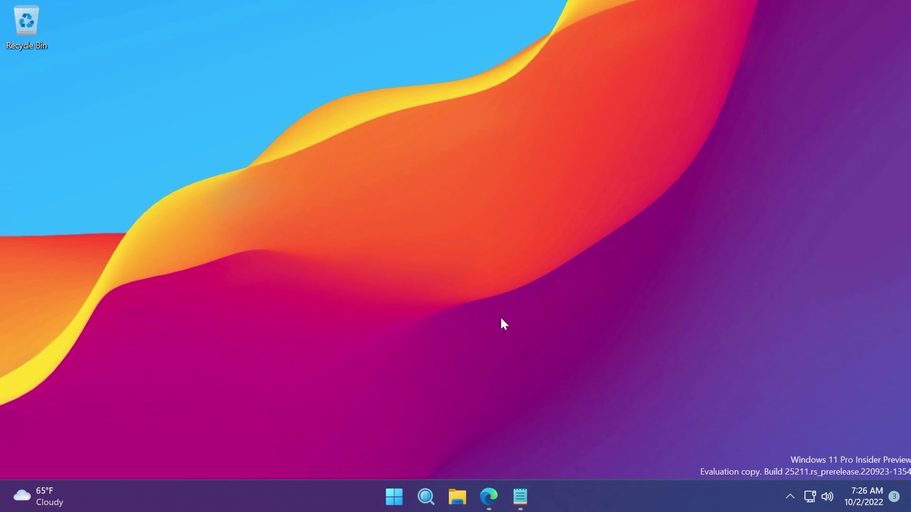
click(521, 497)
Clear the selection and minimize Notepad, leaving the plain desktop showing
click(845, 157)
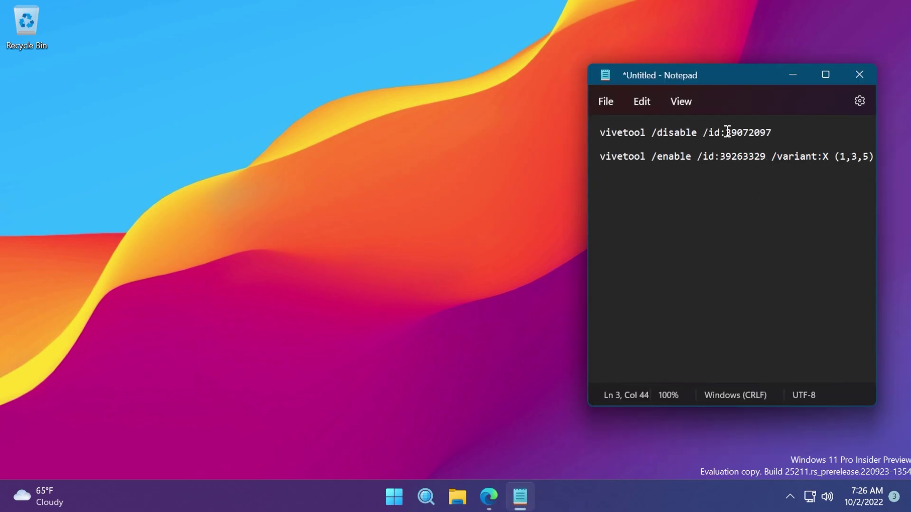
click(793, 74)
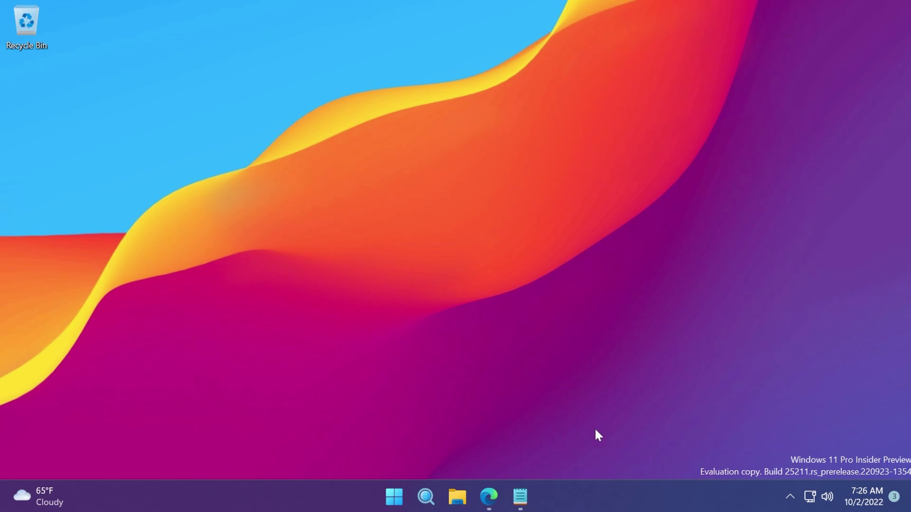
right_click(612, 491)
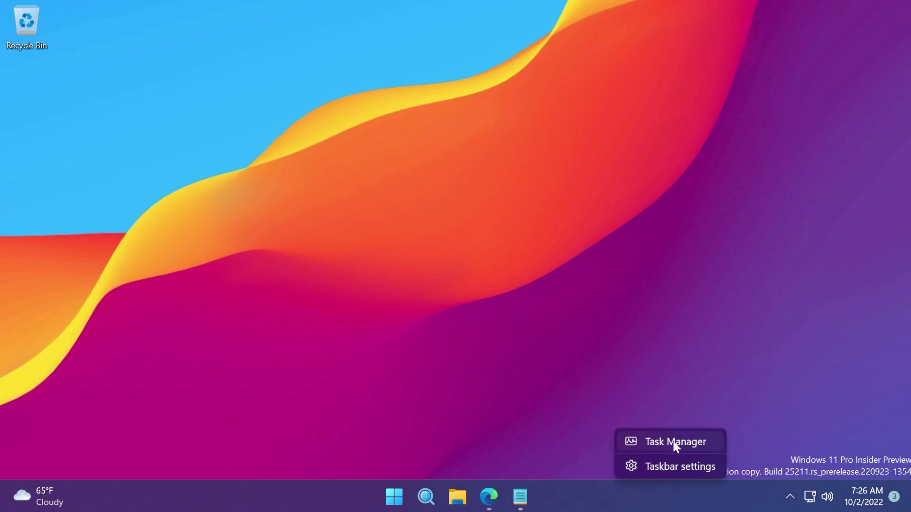
click(519, 319)
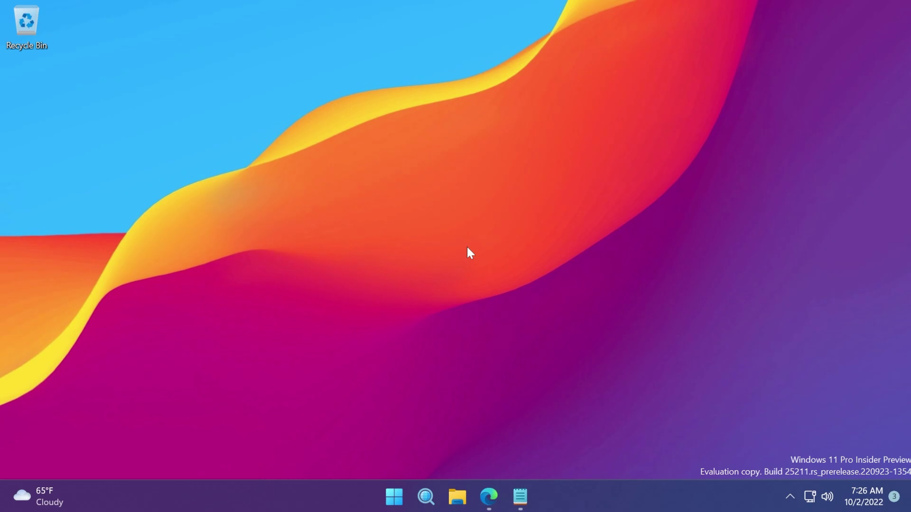